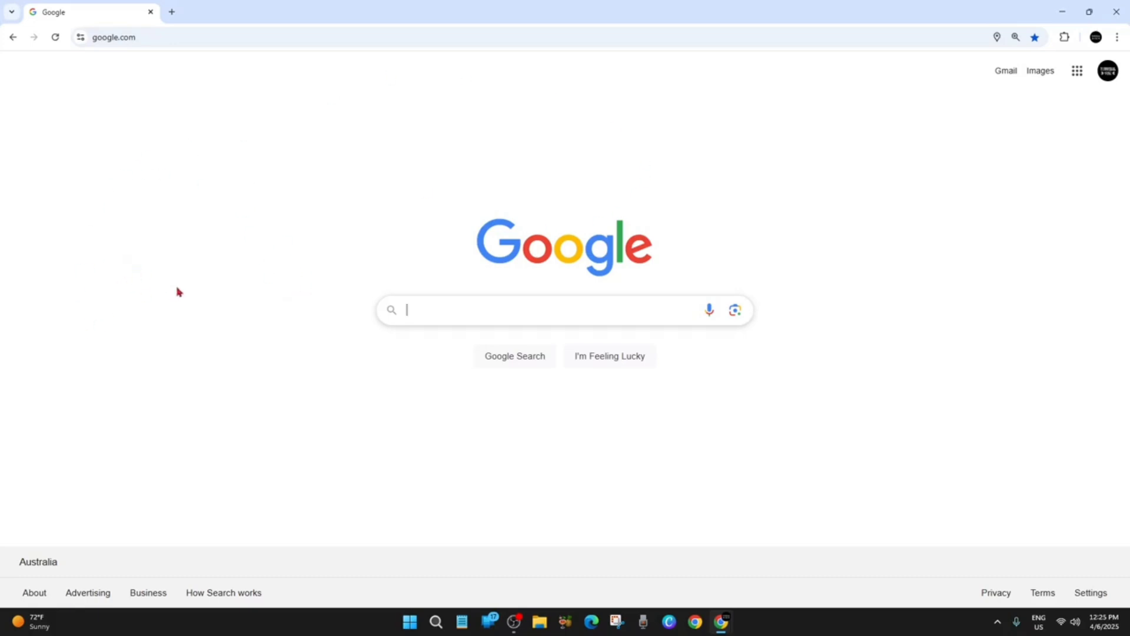
text(amazon)
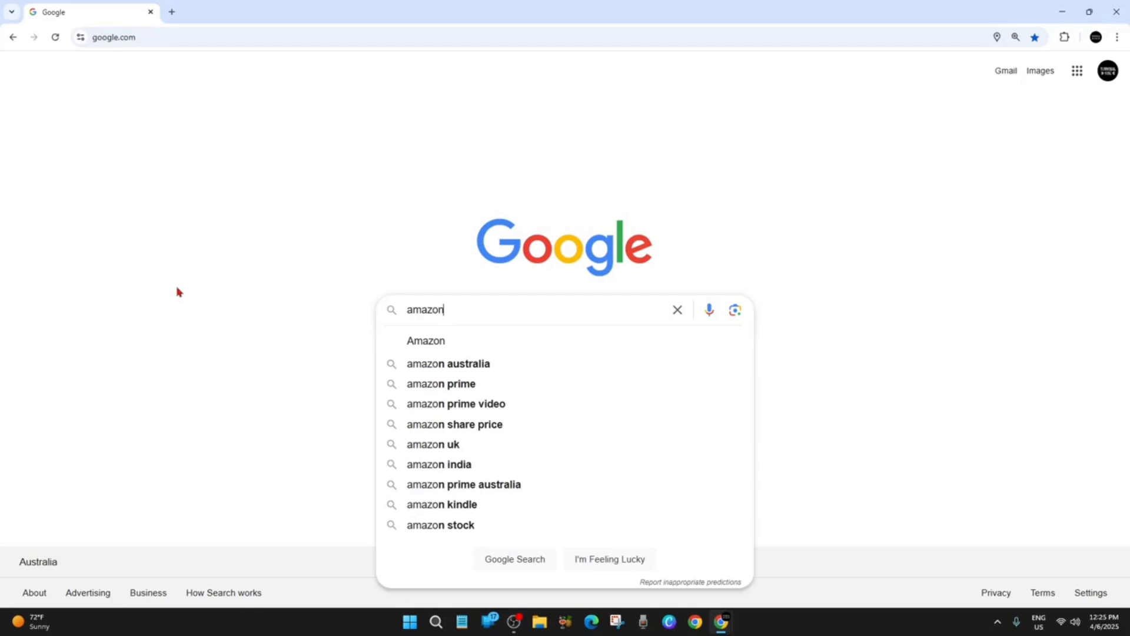
text( flex support )
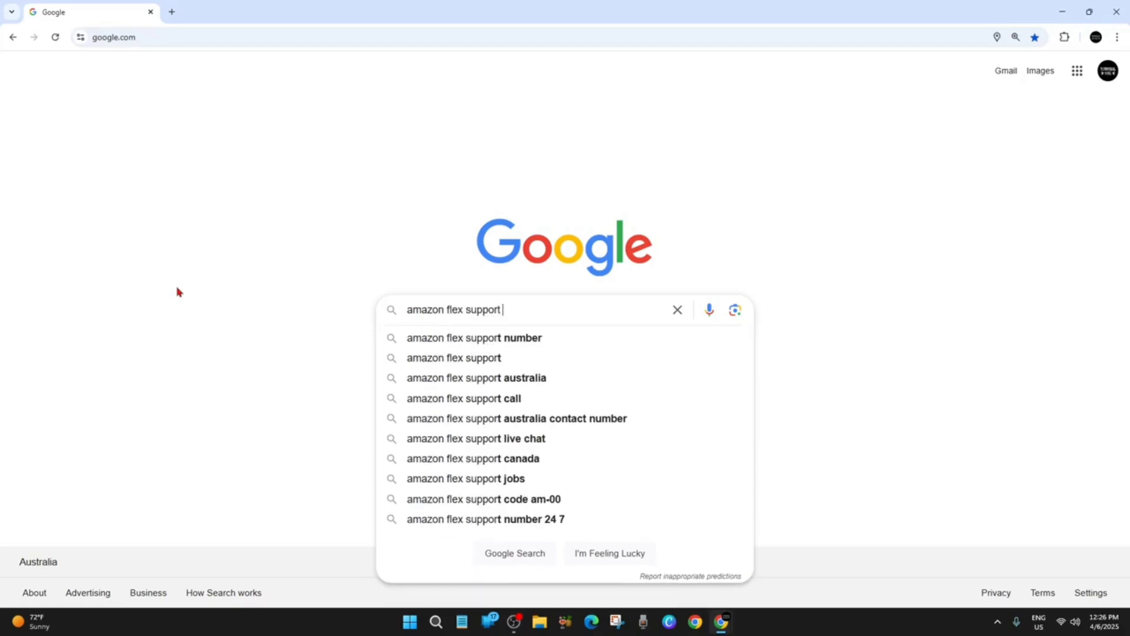
text(page au)
- Search Google for 'amazon flex support page au' and highlight the support email in the overview
key(Return)
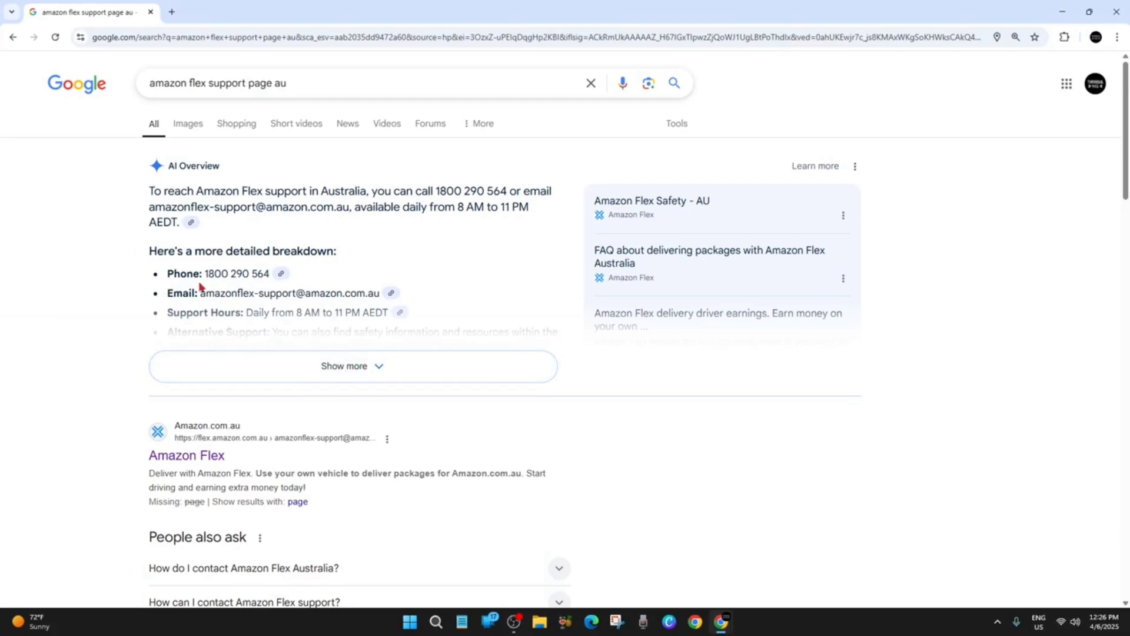
drag(200, 292, 378, 302)
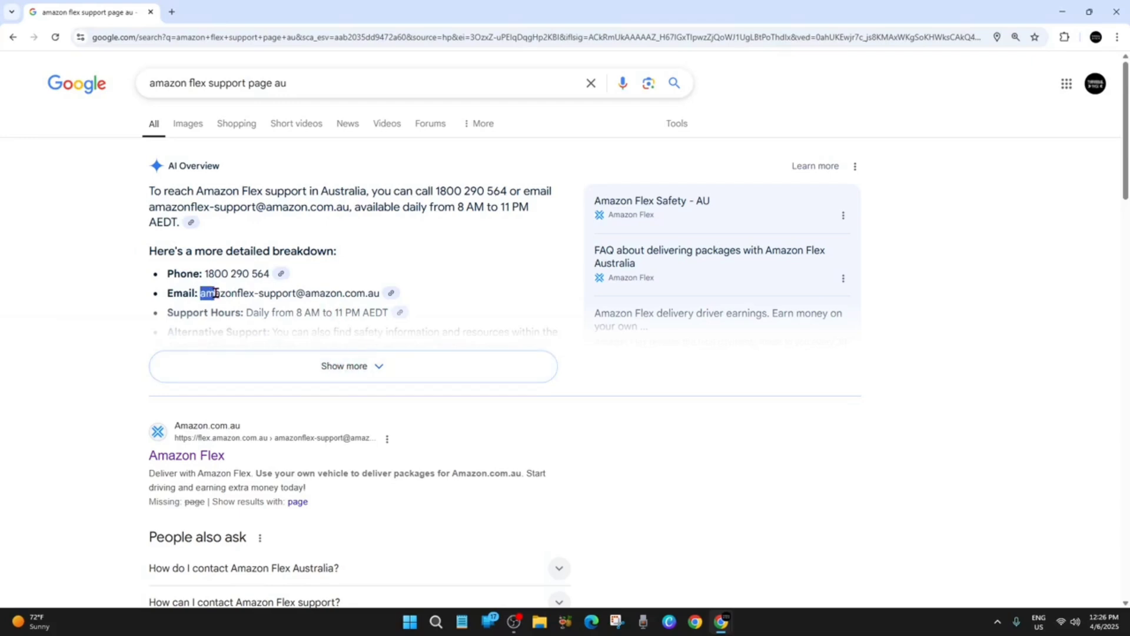
right_click(362, 295)
click(380, 306)
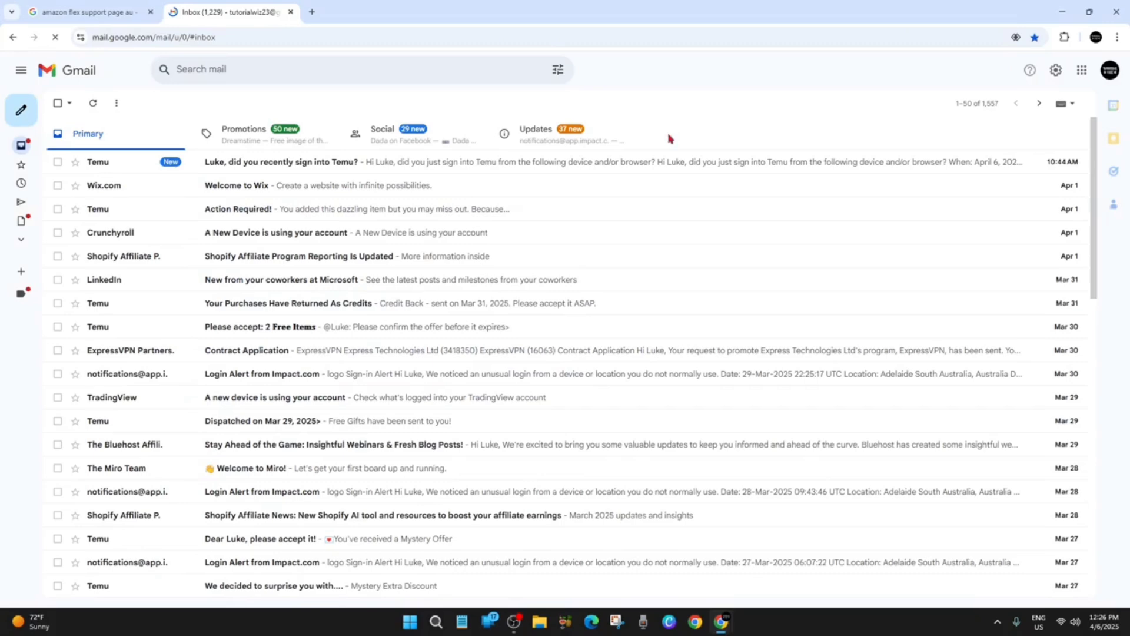
click(23, 113)
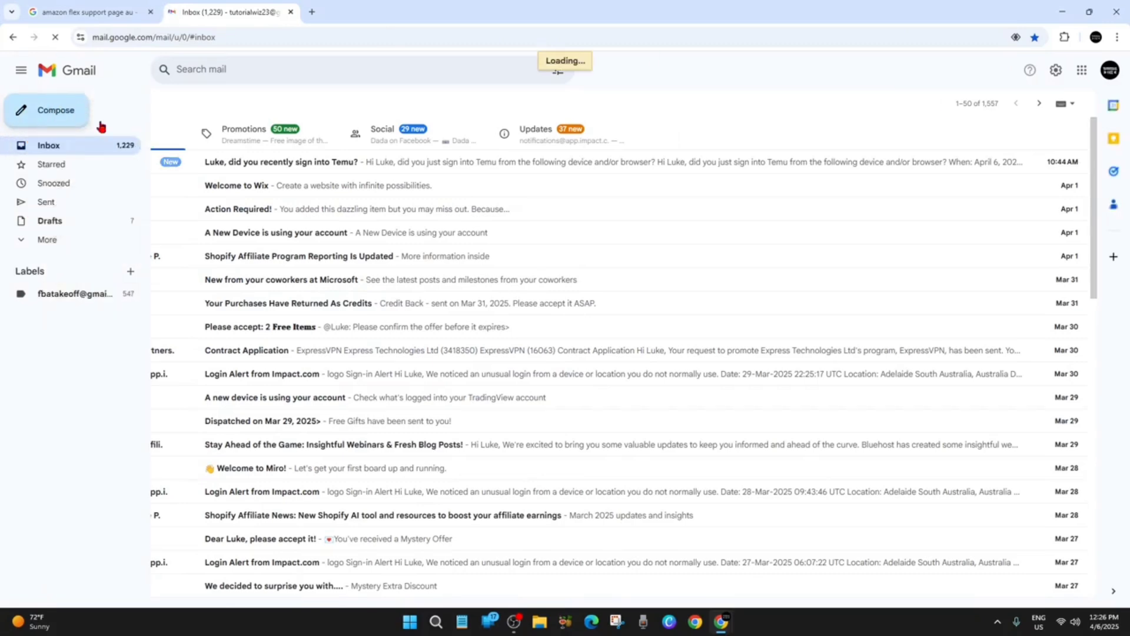
key(ctrl+v)
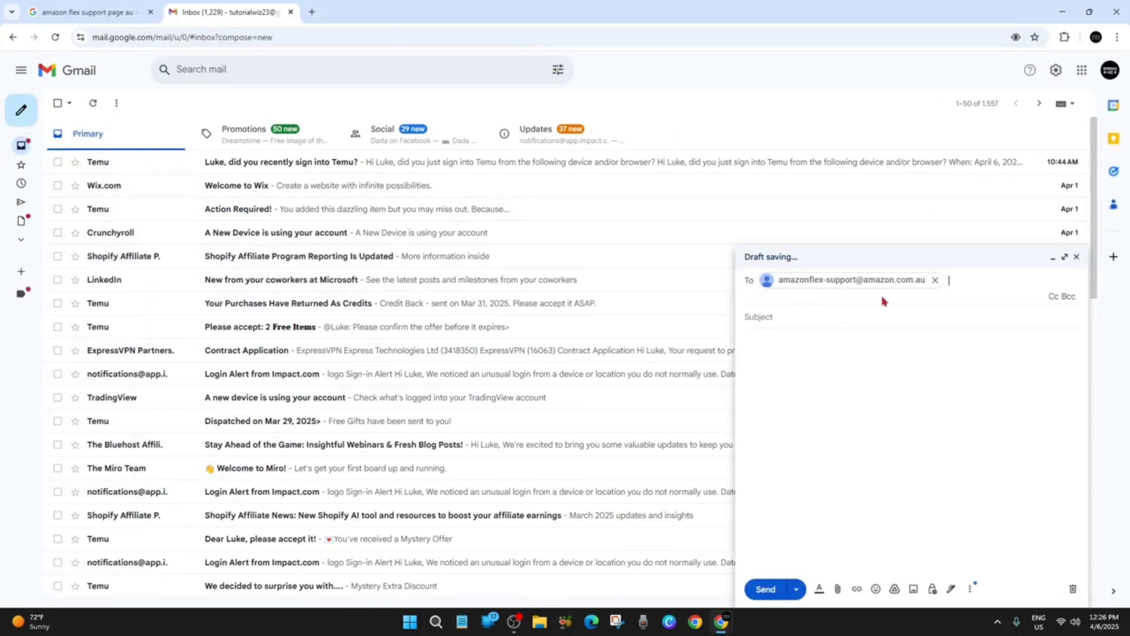
- Add the subject 'Change Location' and paste the region-change request letter into the body
click(794, 318)
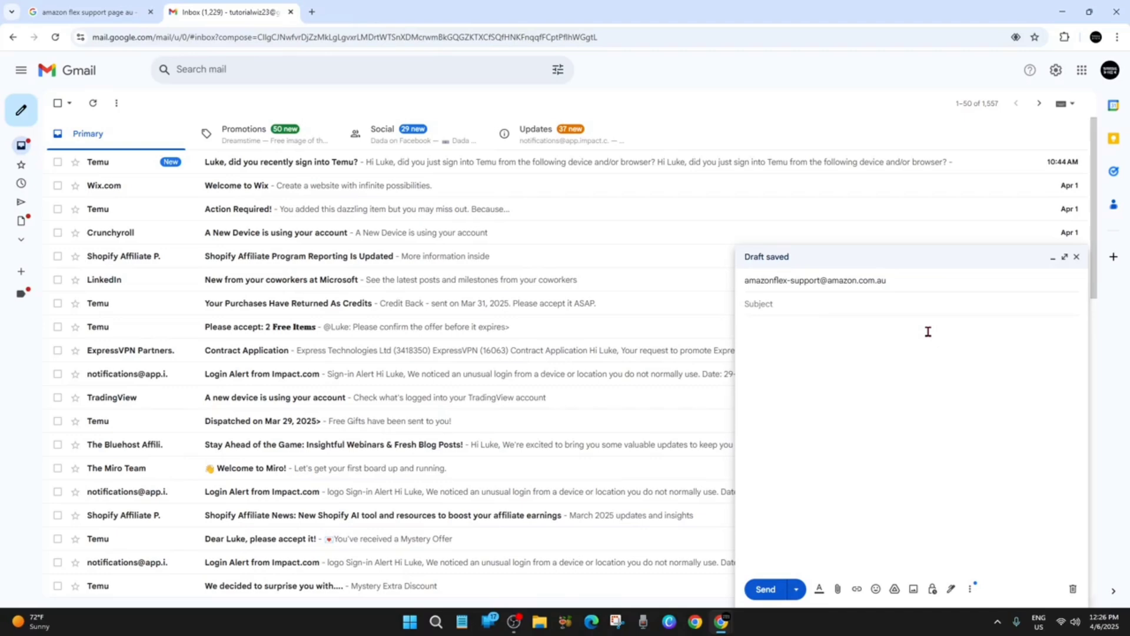
text(Change)
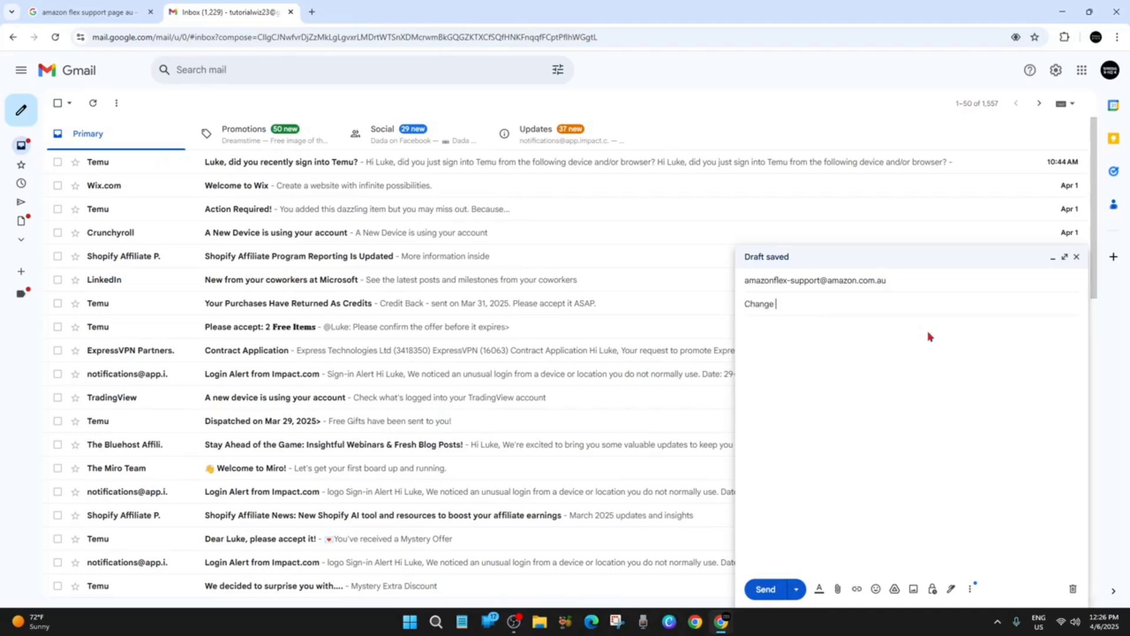
text( Location)
click(928, 331)
key(ctrl+v)
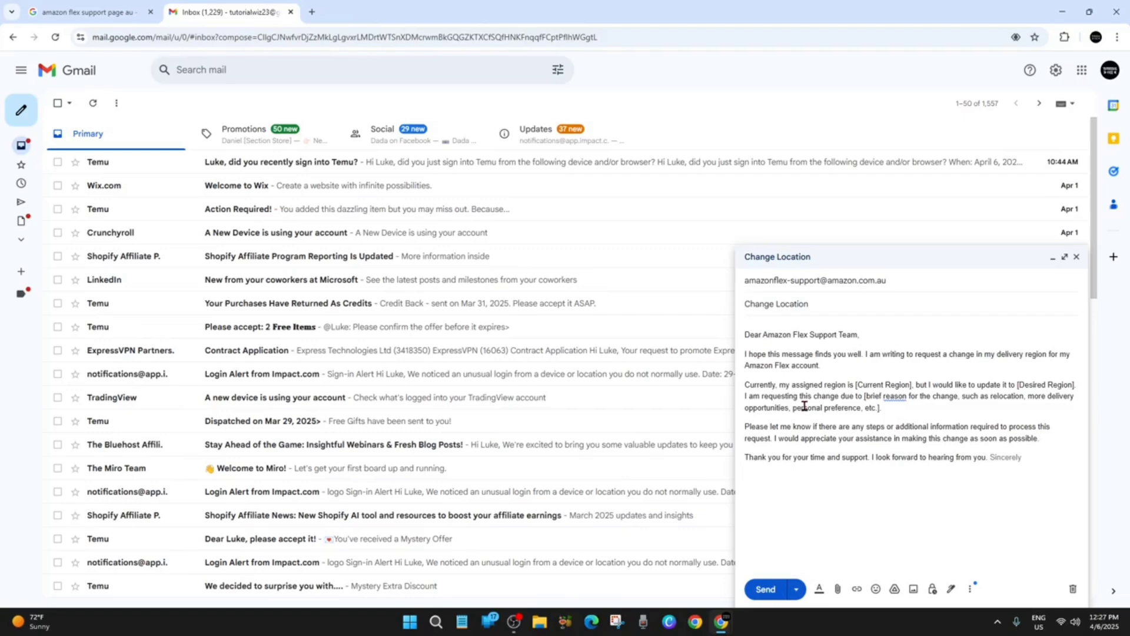
key(ctrl+plus)
key(ctrl+plus)
key(ctrl+plus)
key(ctrl+plus)
key(ctrl+plus)
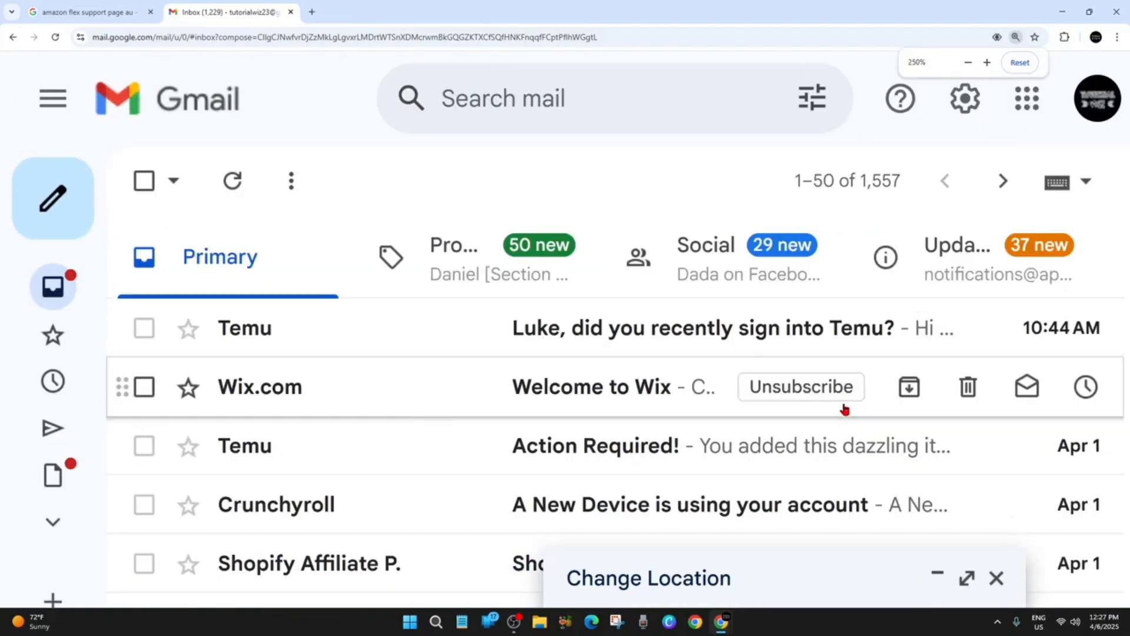
key(ctrl+minus)
key(ctrl+minus)
key(ctrl+minus)
click(829, 588)
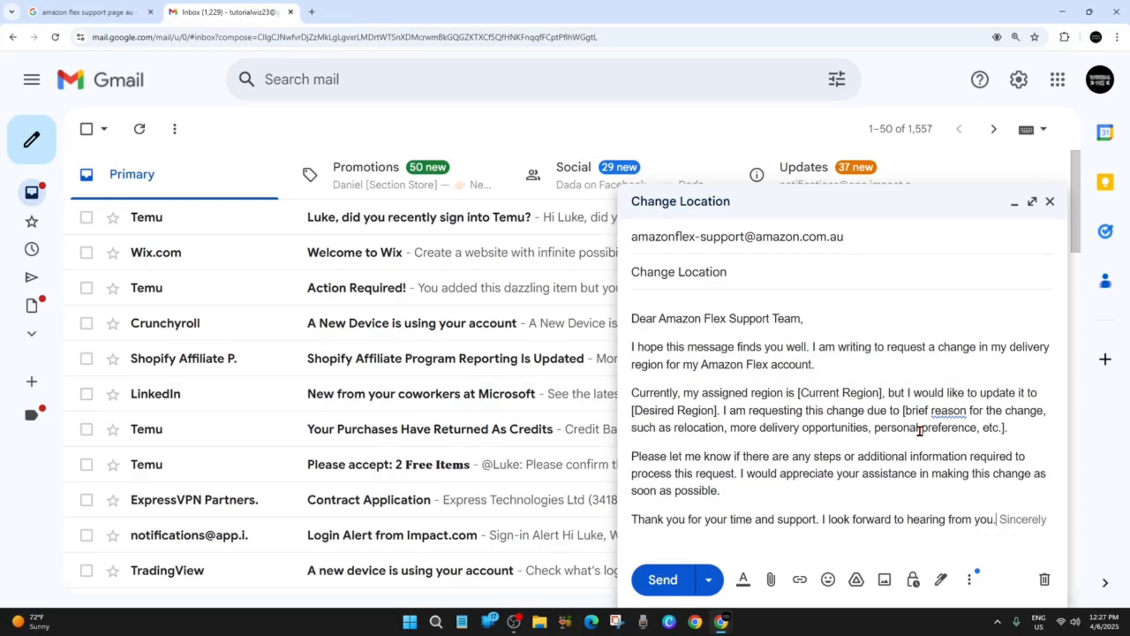
drag(799, 393, 881, 395)
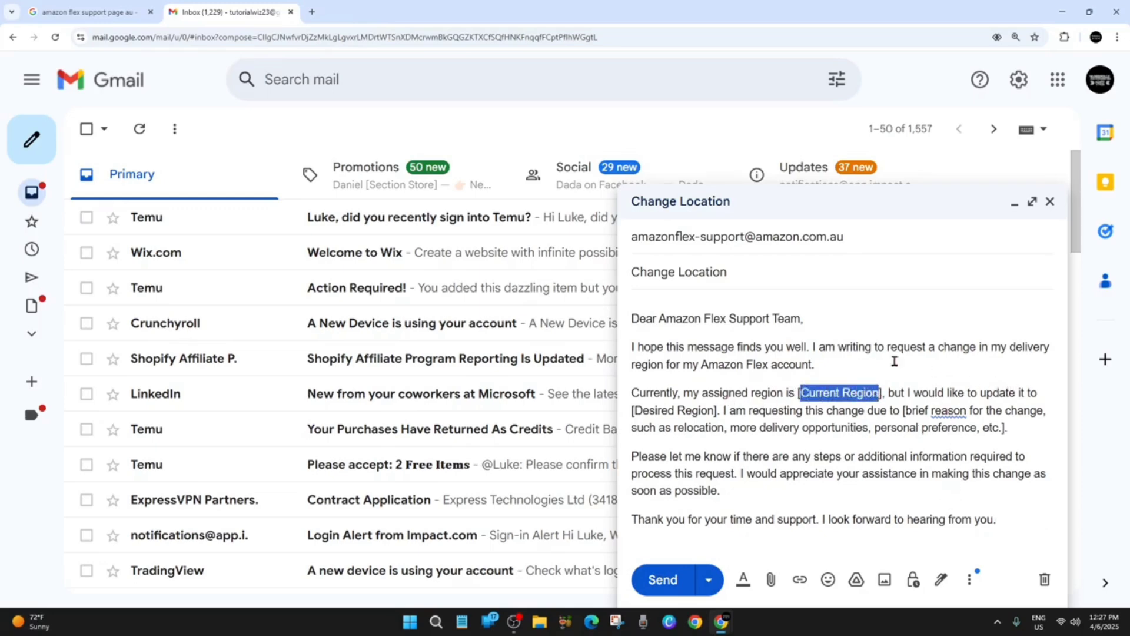
drag(649, 411, 676, 413)
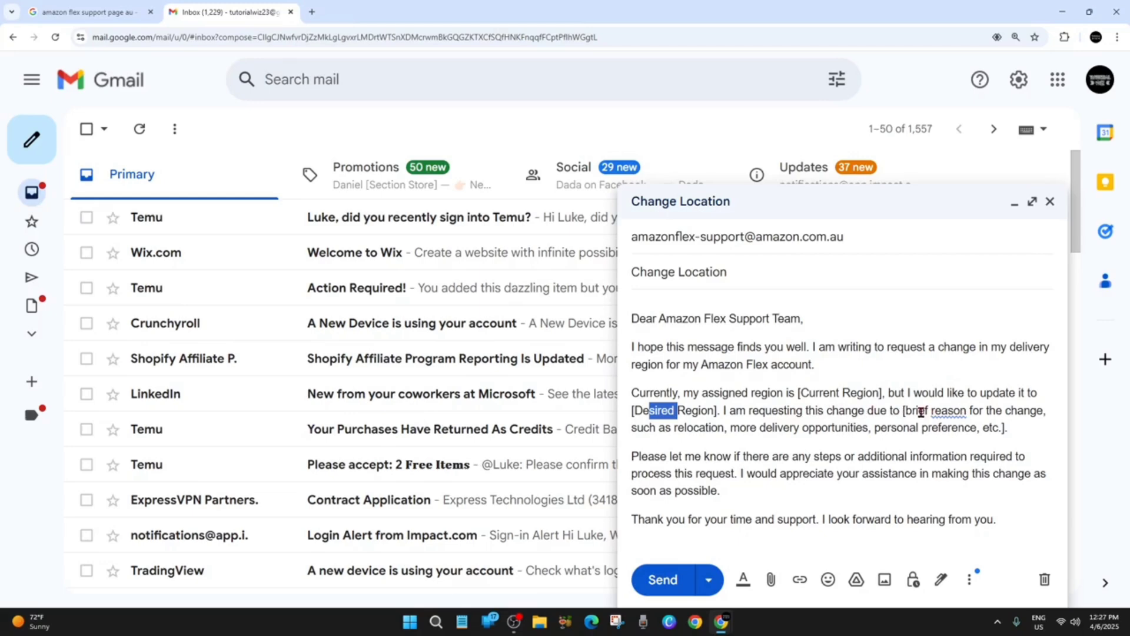
drag(912, 412, 1038, 412)
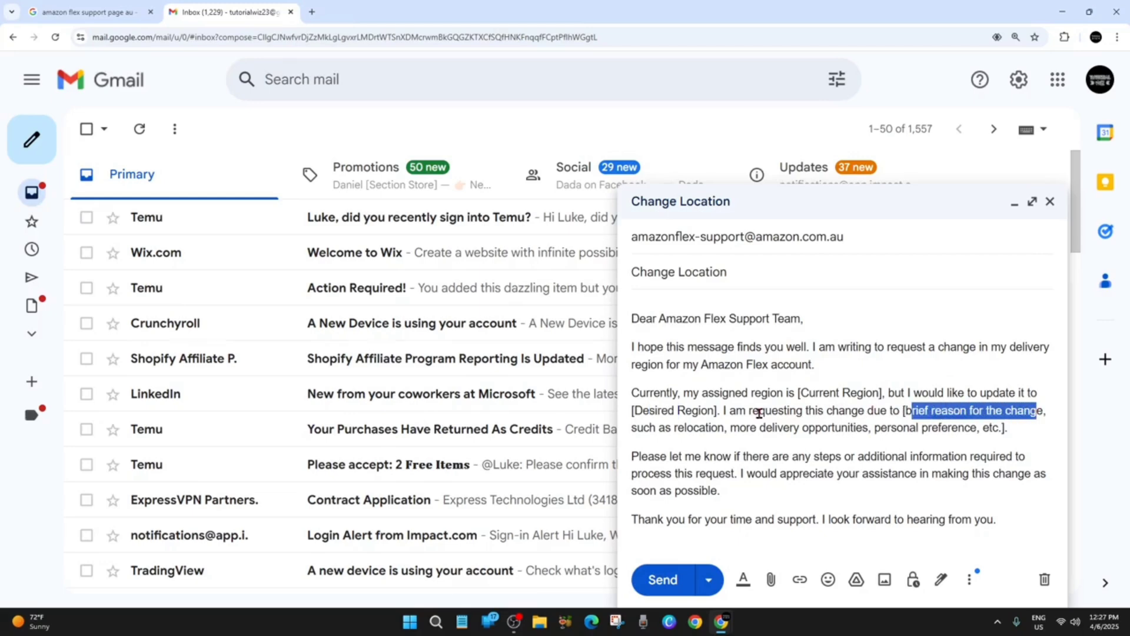
drag(657, 427, 887, 431)
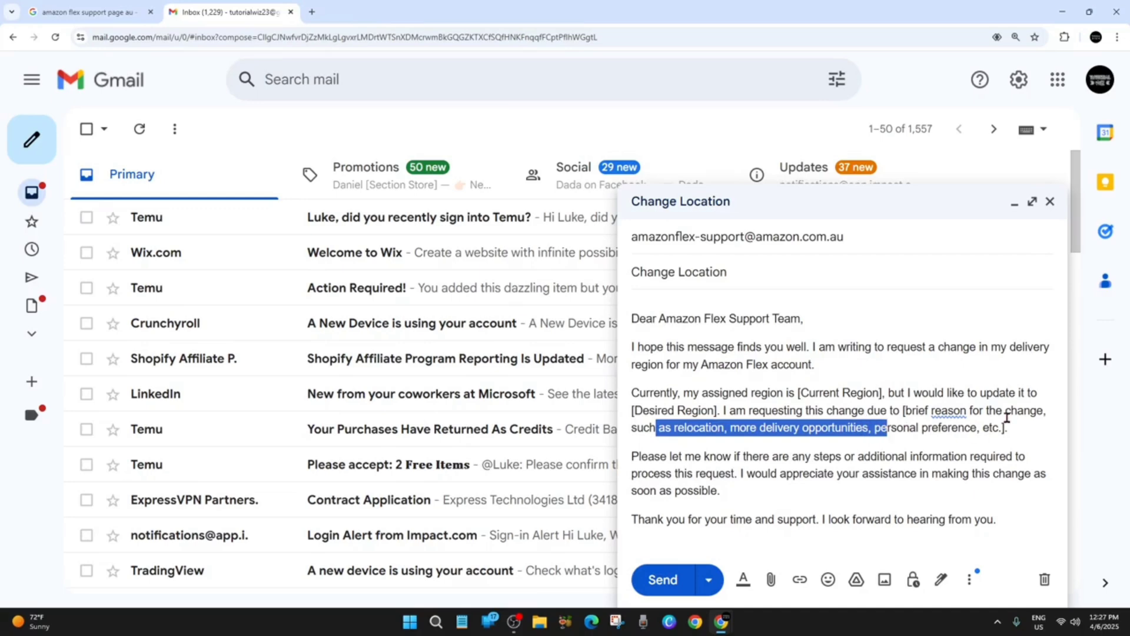